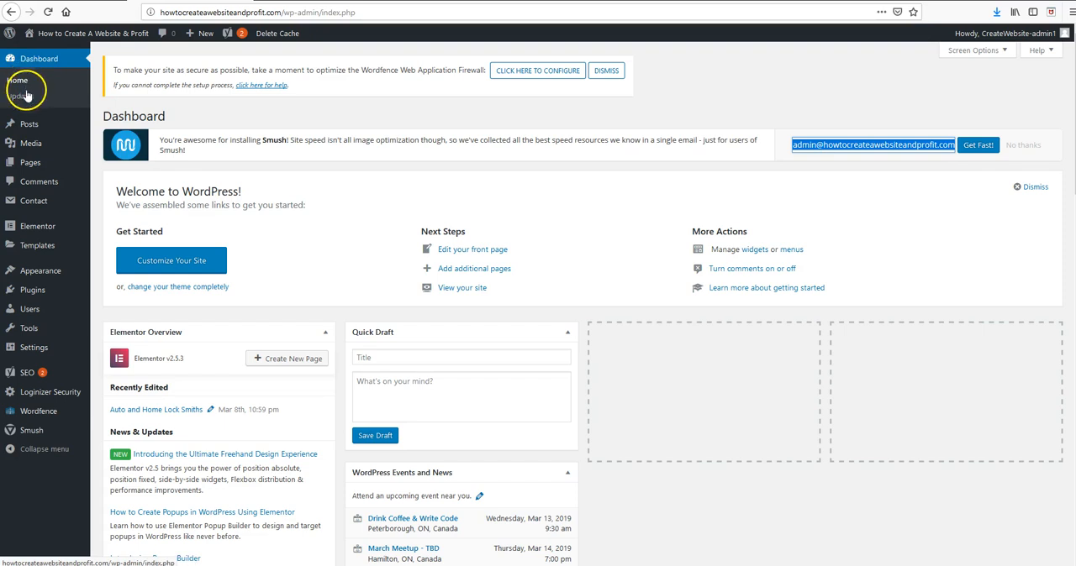
Start a new blog post from the site's admin dashboard.
{"action": "mouse_move", "coordinate": [28, 126]}
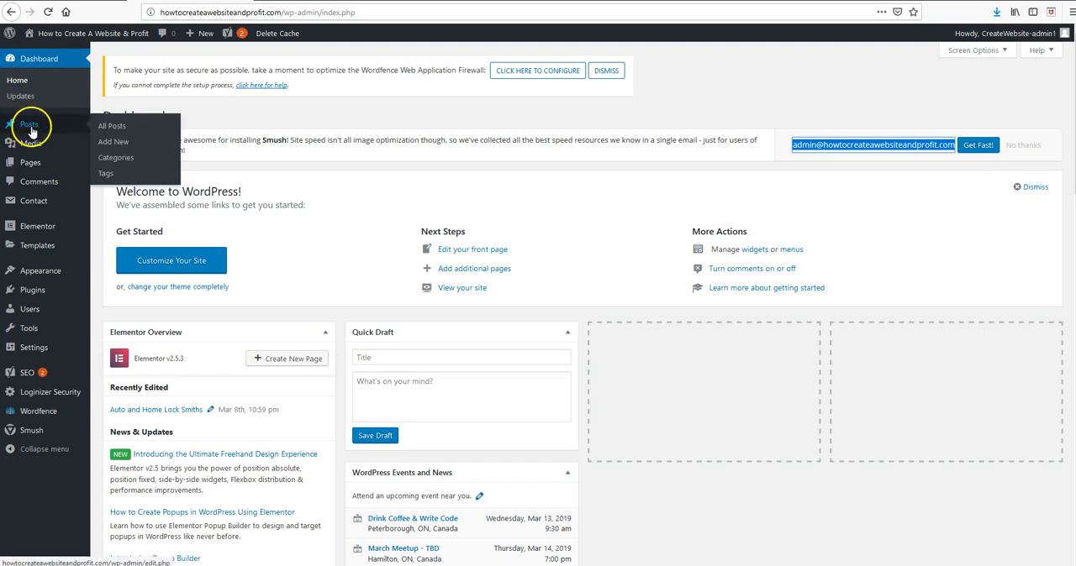
{"action": "left_click", "coordinate": [122, 129]}
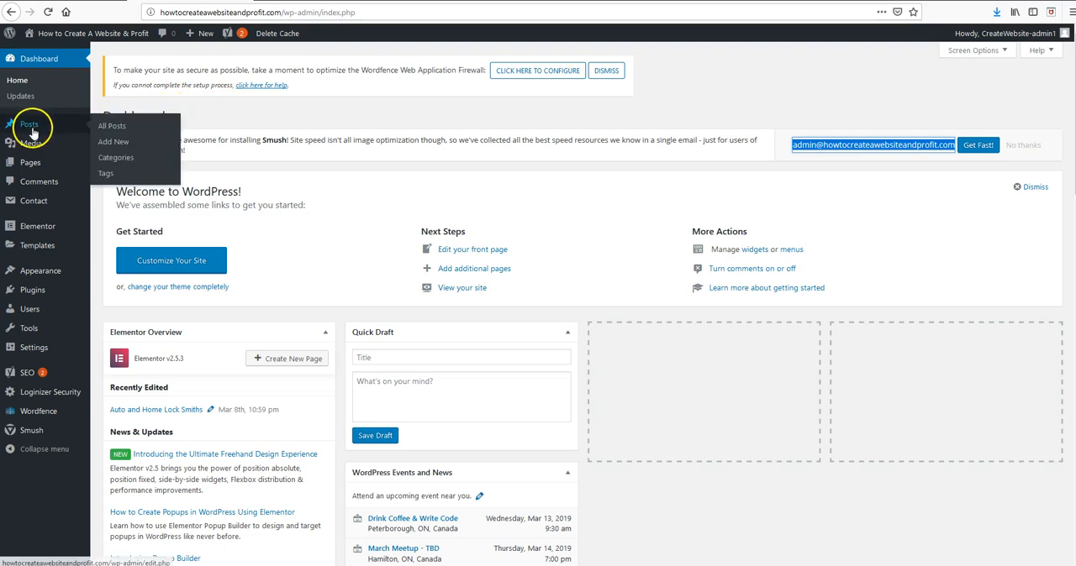
{"action": "left_click", "coordinate": [114, 141]}
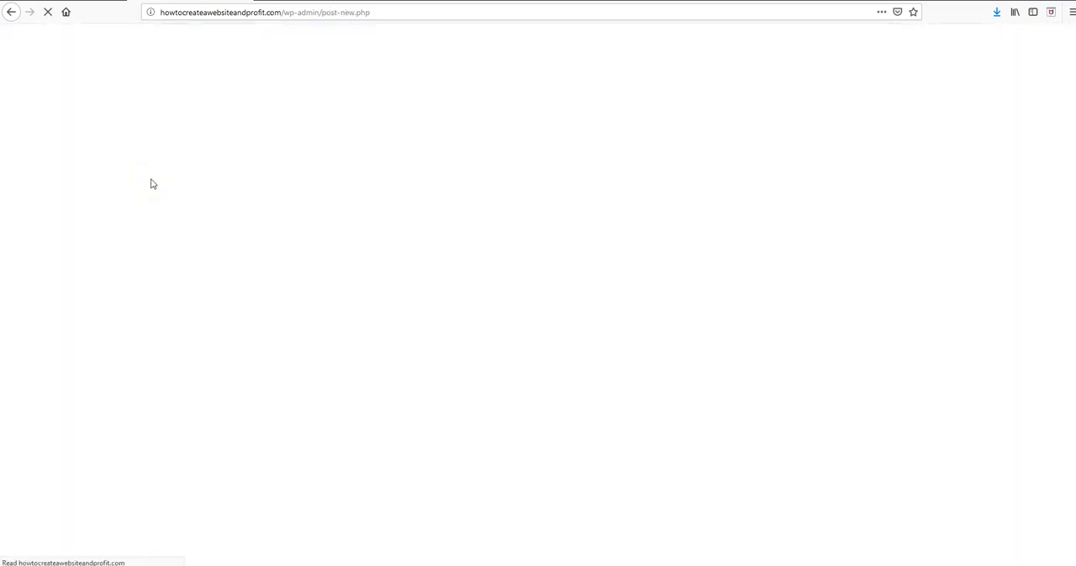
Examine the new post's title field, comment setting and publishing options.
{"action": "left_click", "coordinate": [395, 132]}
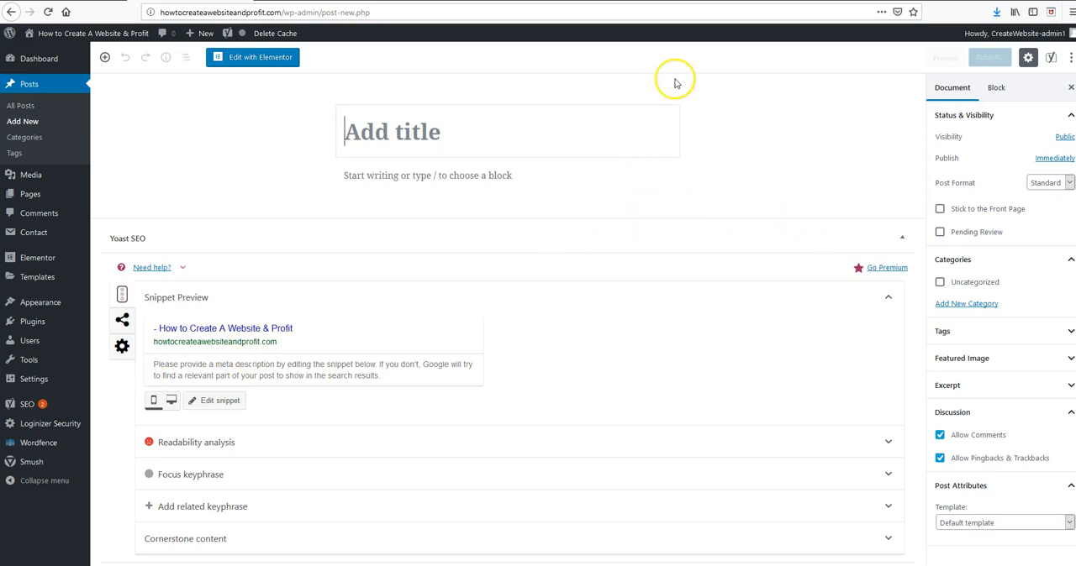
{"action": "left_click", "coordinate": [588, 113]}
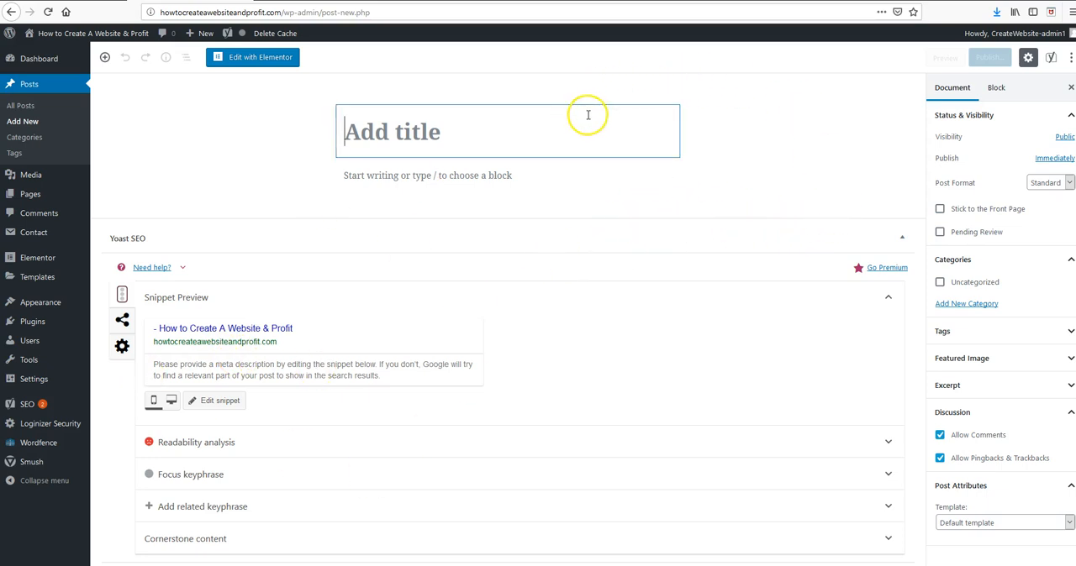
{"action": "left_click", "coordinate": [940, 438]}
{"action": "left_click", "coordinate": [939, 434]}
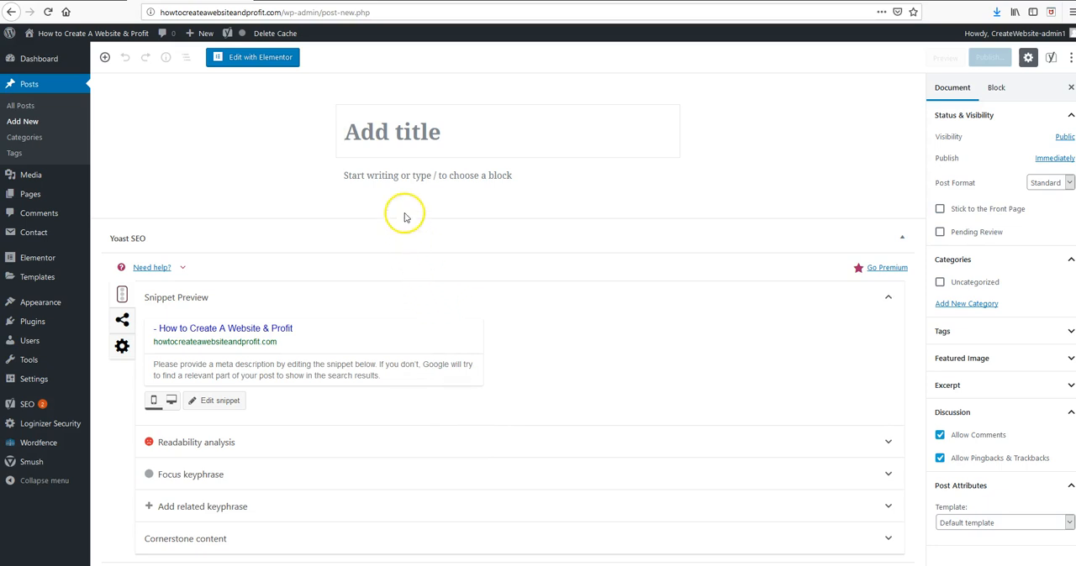
{"action": "left_click", "coordinate": [368, 137]}
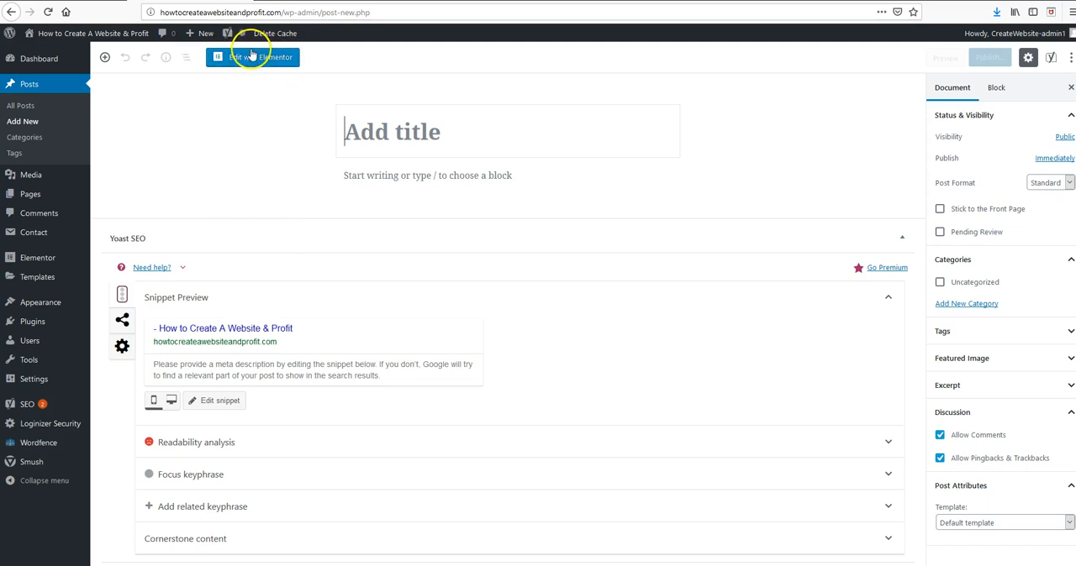
{"action": "left_click", "coordinate": [342, 127]}
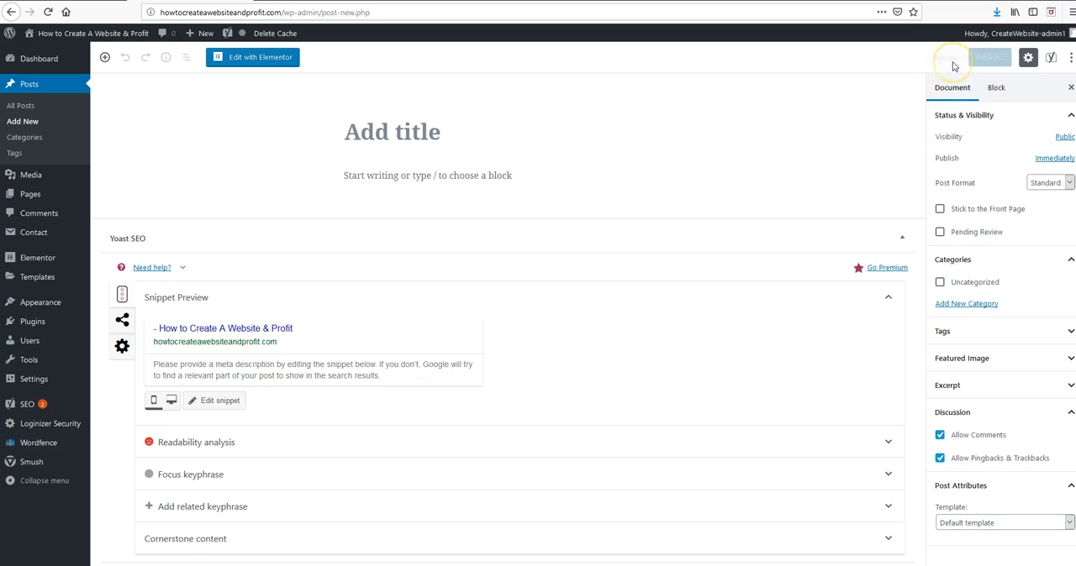
{"action": "left_click", "coordinate": [993, 59]}
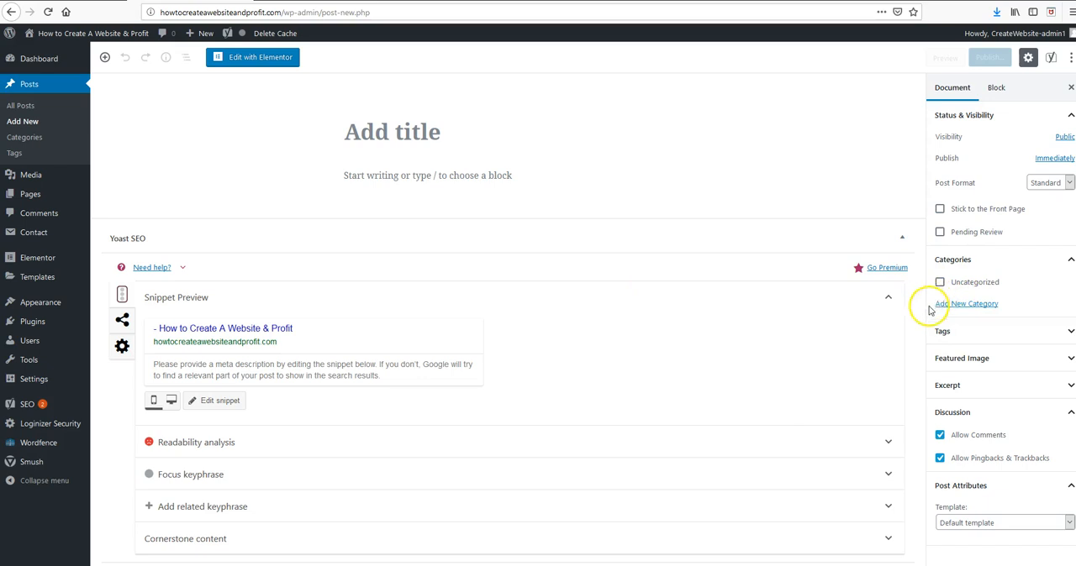
{"action": "left_click", "coordinate": [362, 146]}
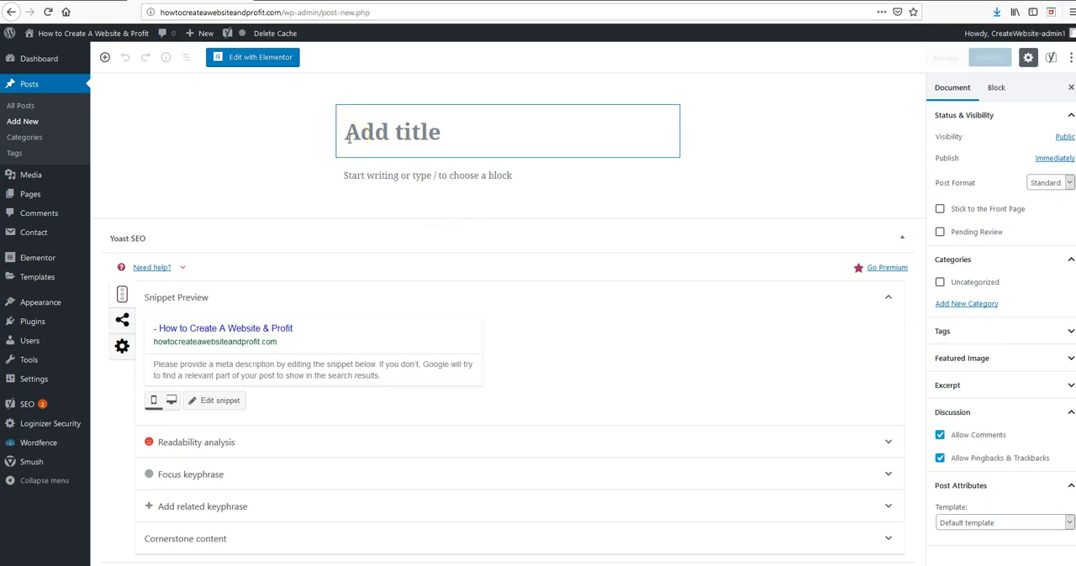
{"action": "left_click", "coordinate": [348, 135]}
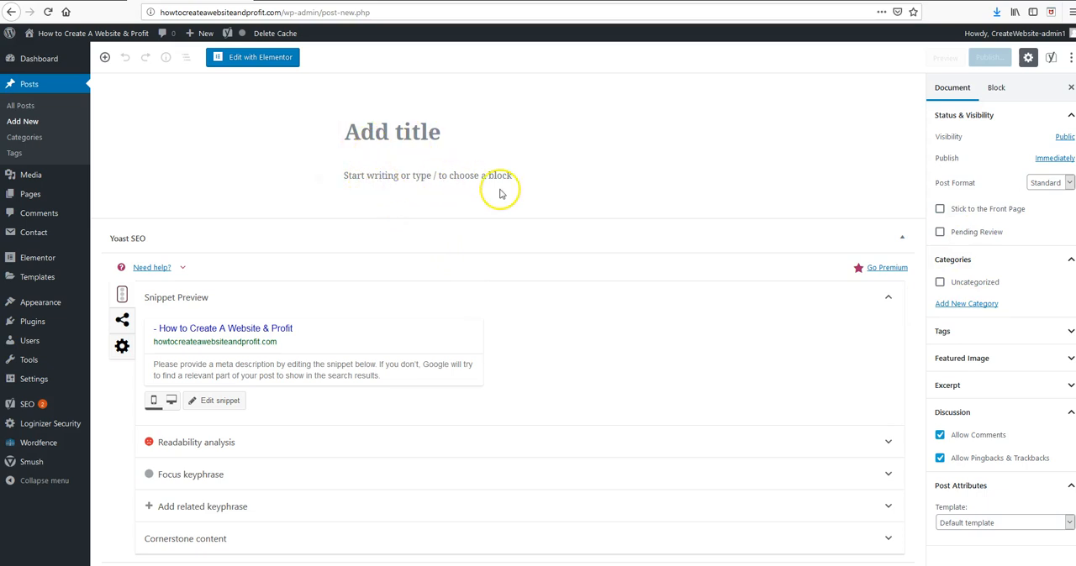
{"action": "left_click", "coordinate": [386, 137]}
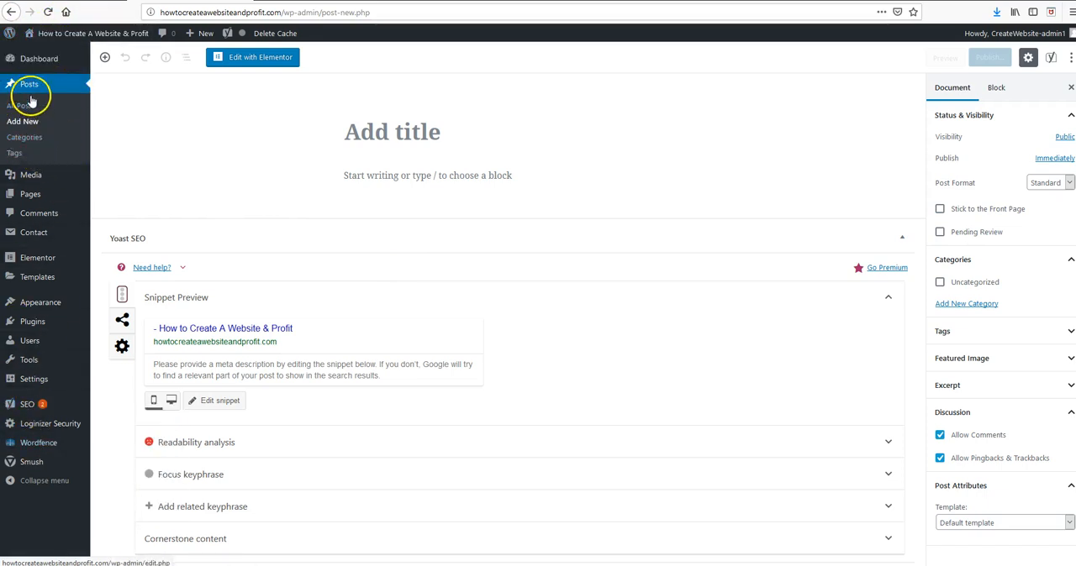
Add a post category named Movie News with the slug movie-news and no parent category.
{"action": "left_click", "coordinate": [32, 143]}
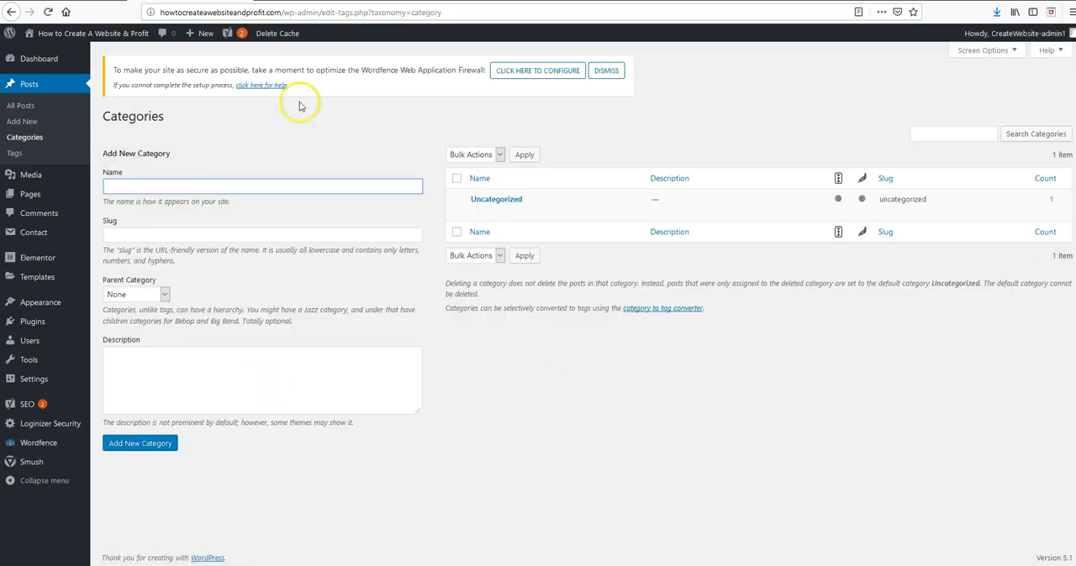
{"action": "mouse_move", "coordinate": [479, 207]}
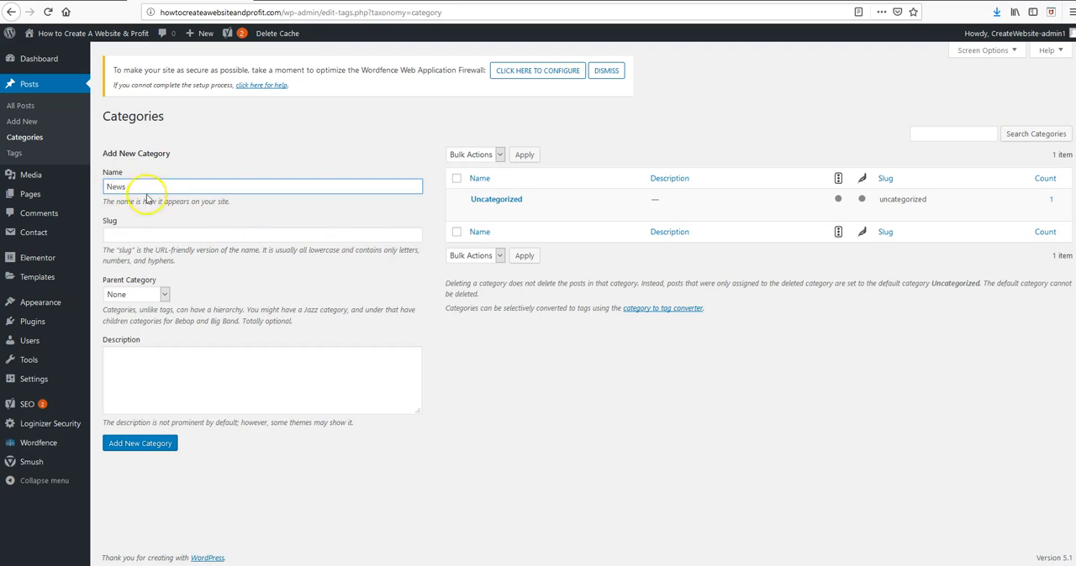
{"action": "left_click", "coordinate": [224, 149]}
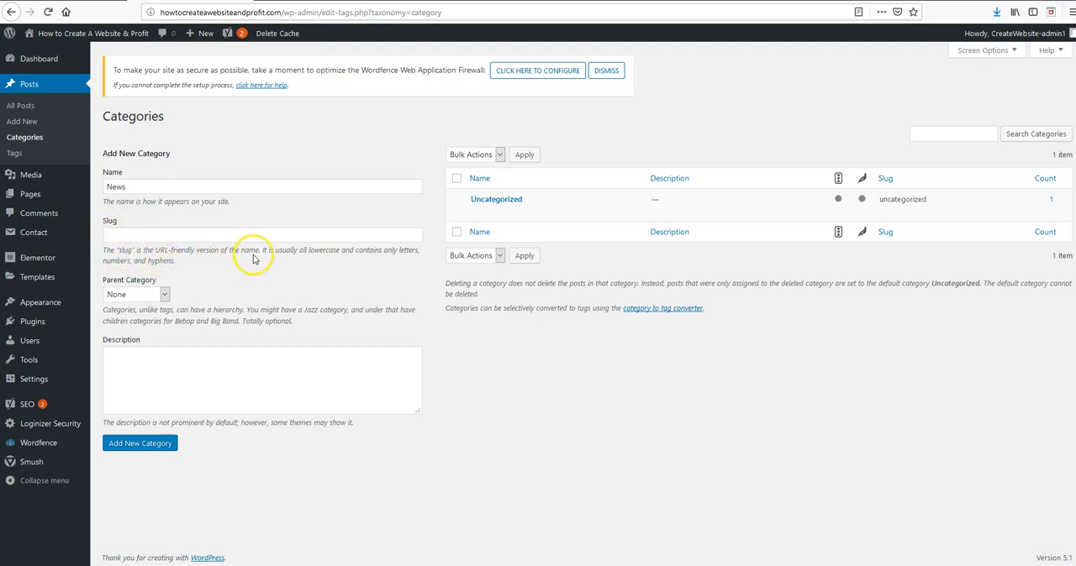
{"action": "left_click", "coordinate": [118, 234]}
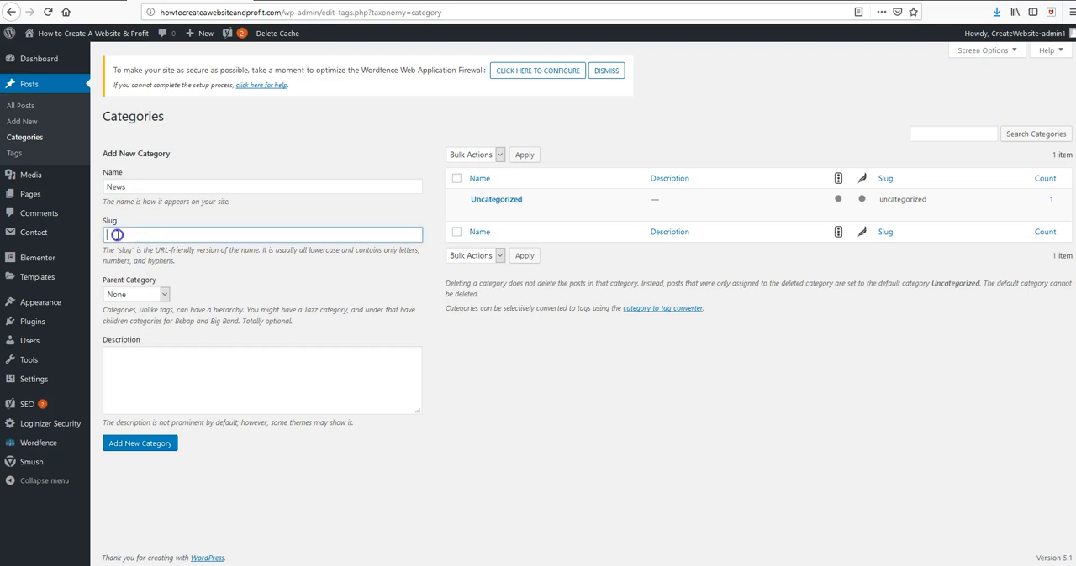
{"action": "left_click", "coordinate": [107, 187]}
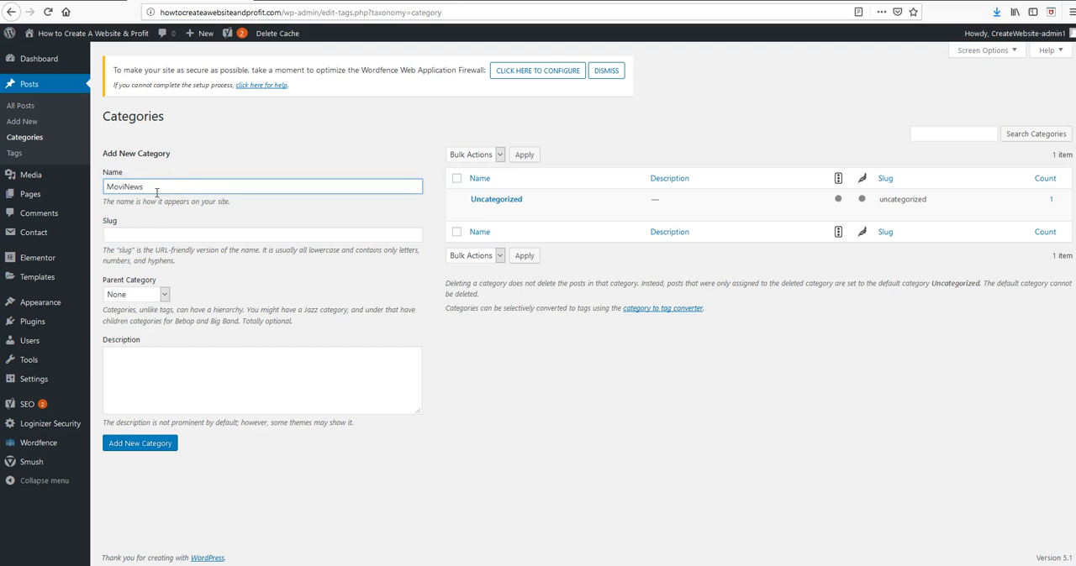
{"action": "left_click", "coordinate": [115, 233]}
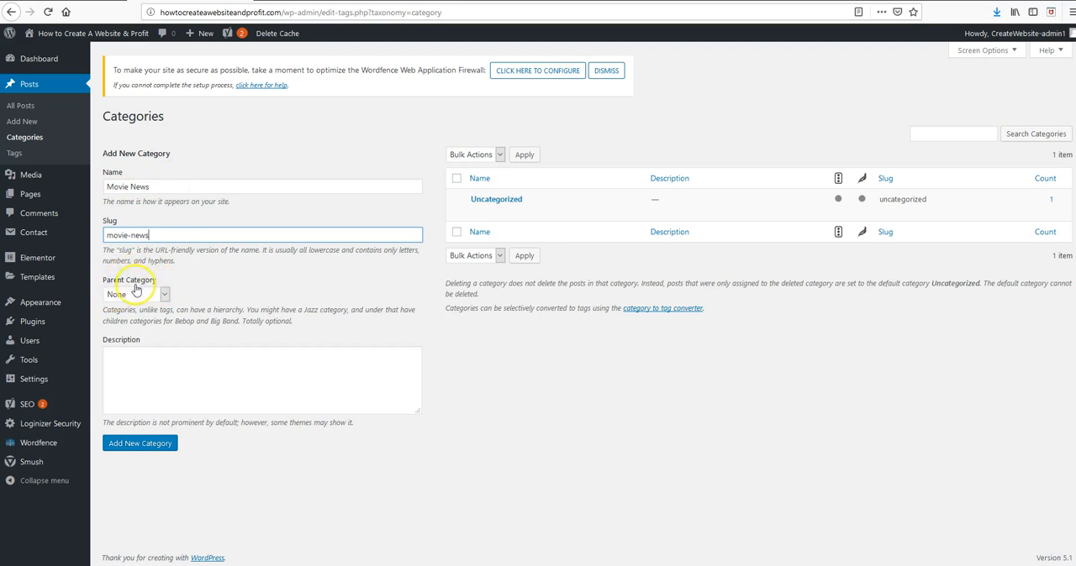
{"action": "left_click", "coordinate": [165, 296]}
{"action": "left_click", "coordinate": [201, 295]}
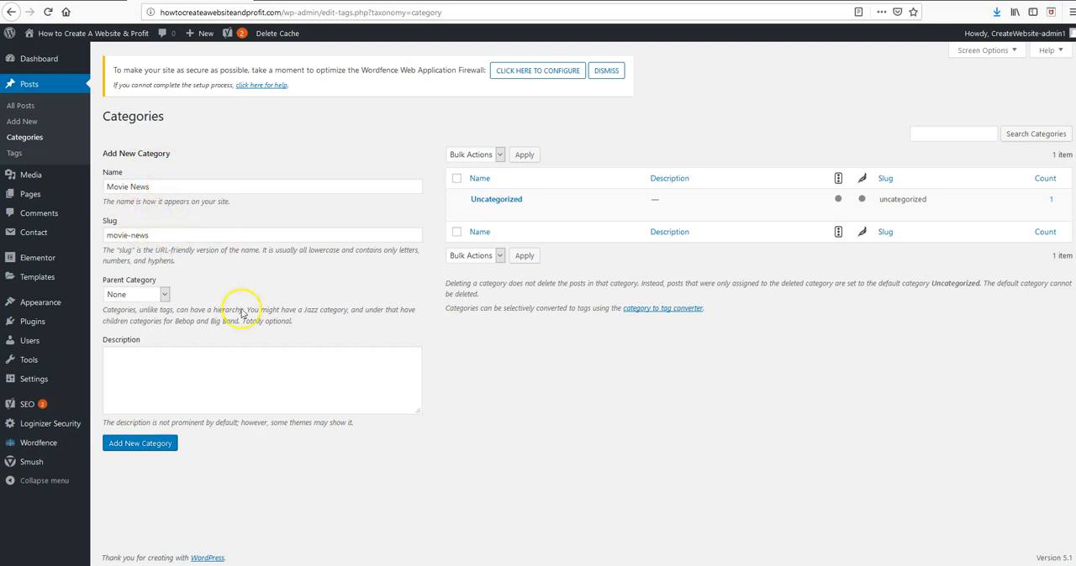
{"action": "left_click", "coordinate": [141, 451]}
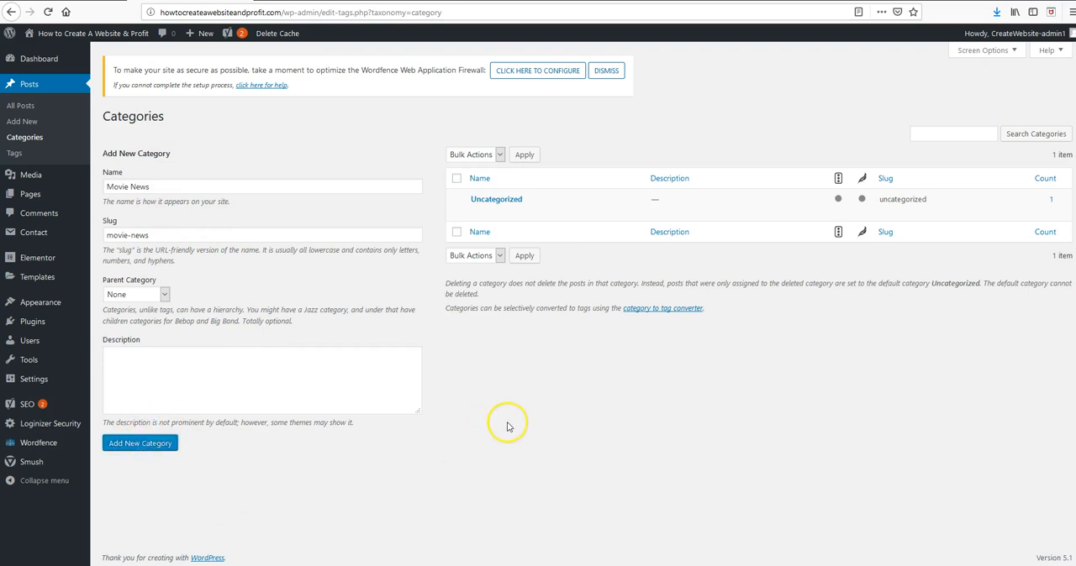
Add a second post category named Celebrity Gossip with the slug celebrity-gossip and no parent category.
{"action": "left_click", "coordinate": [119, 186]}
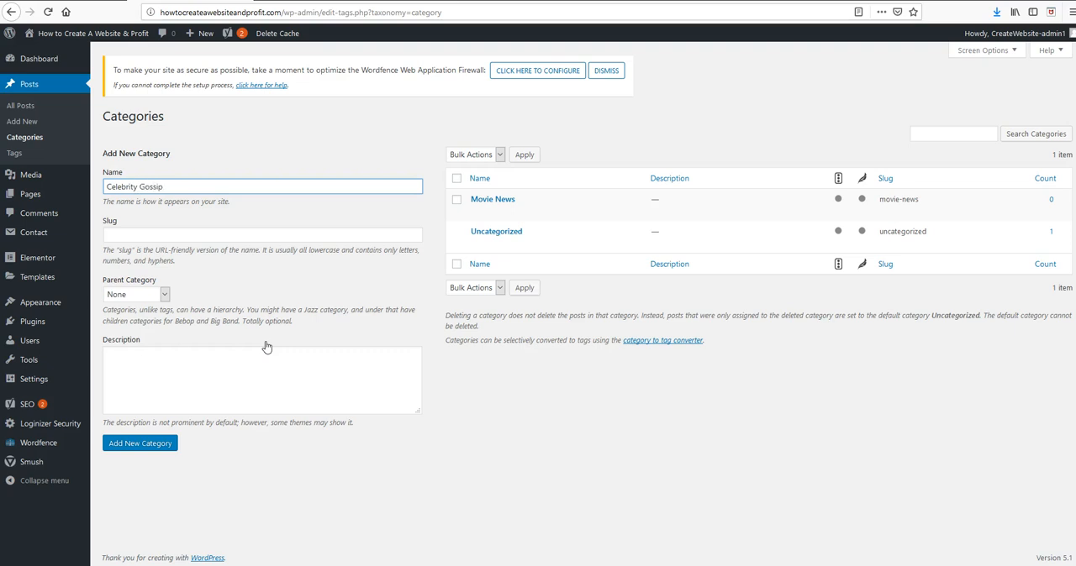
{"action": "left_click", "coordinate": [121, 238]}
{"action": "type", "text": "celebrity-gossip"}
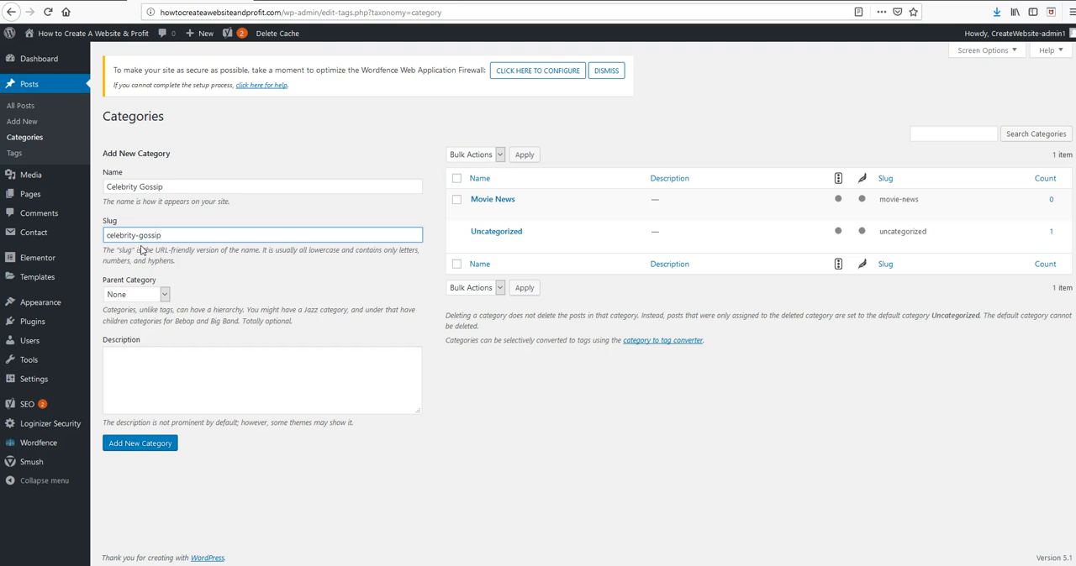
{"action": "left_click", "coordinate": [248, 265]}
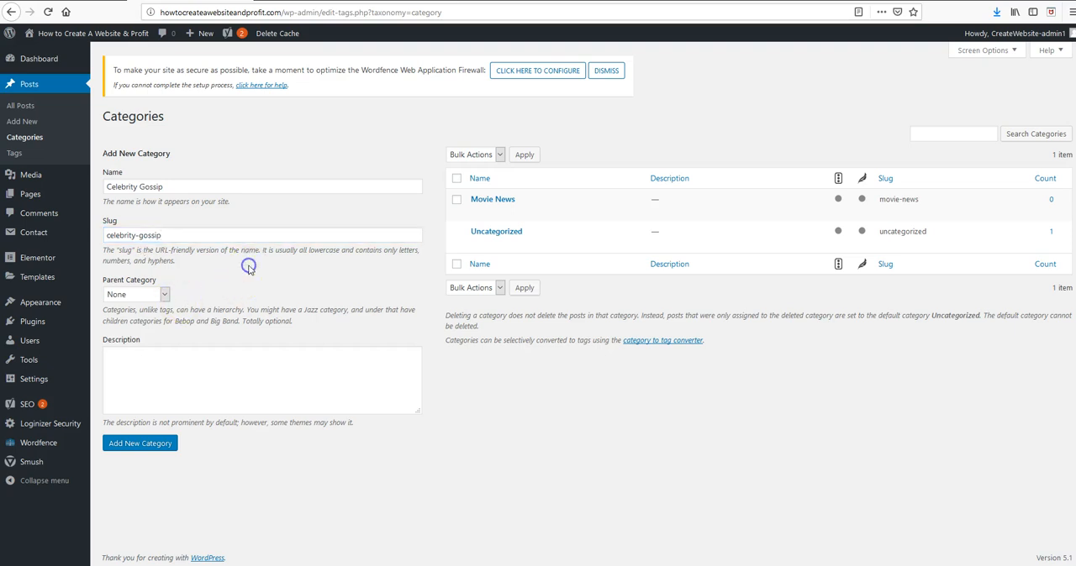
{"action": "left_click", "coordinate": [164, 296]}
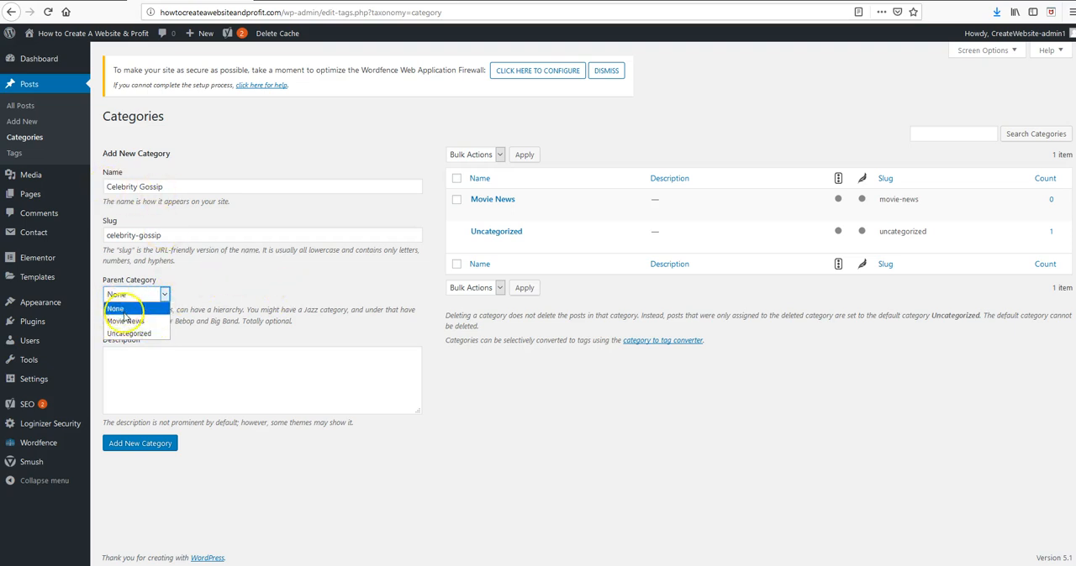
{"action": "left_click", "coordinate": [220, 292]}
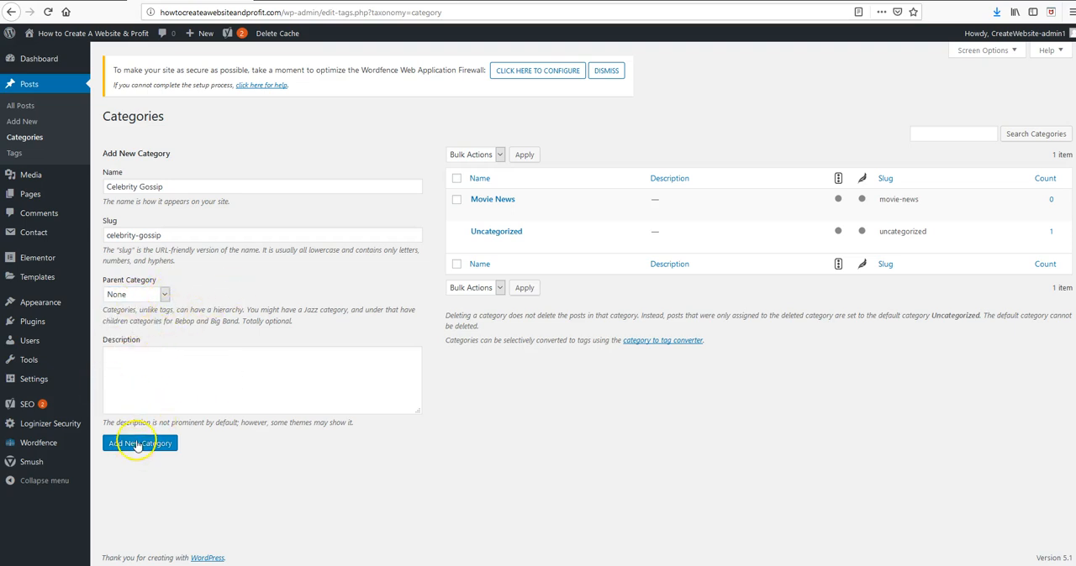
{"action": "left_click", "coordinate": [137, 445]}
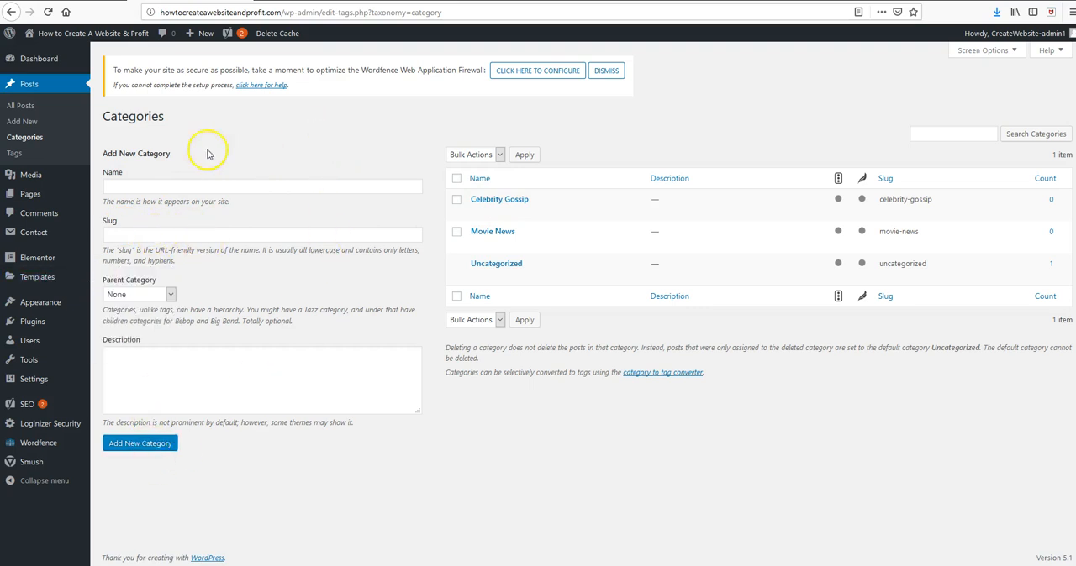
Start another new post, try the title "hakhsh" and clear it again.
{"action": "left_click", "coordinate": [22, 121]}
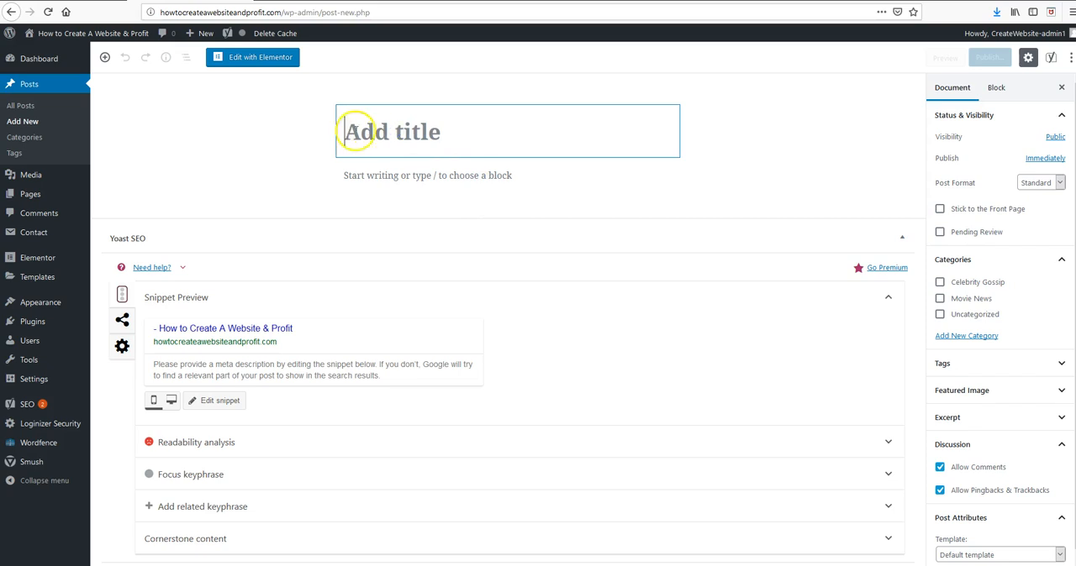
{"action": "type", "text": "hakhs"}
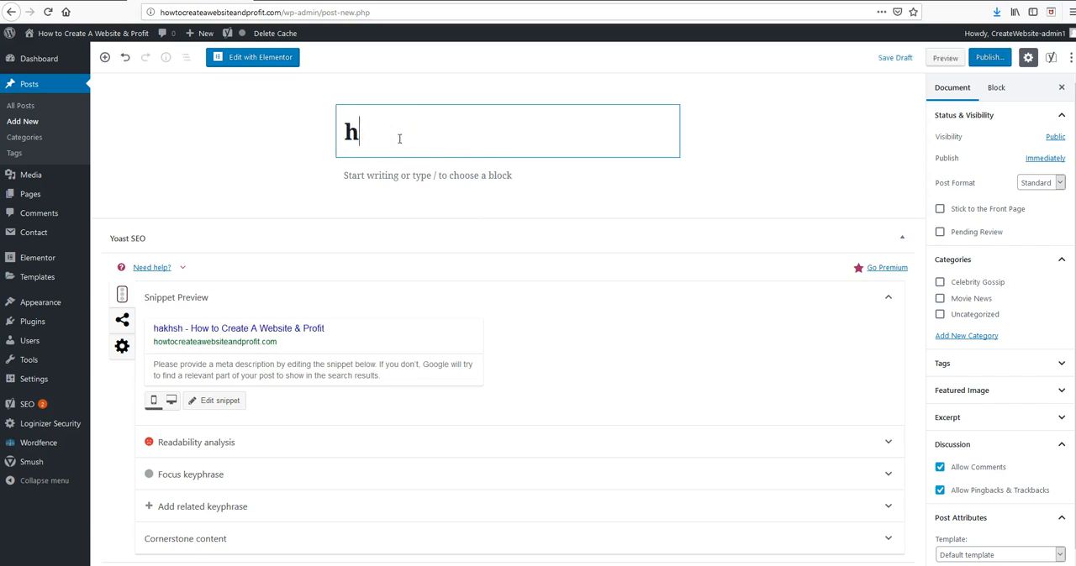
{"action": "key", "text": "BackSpace"}
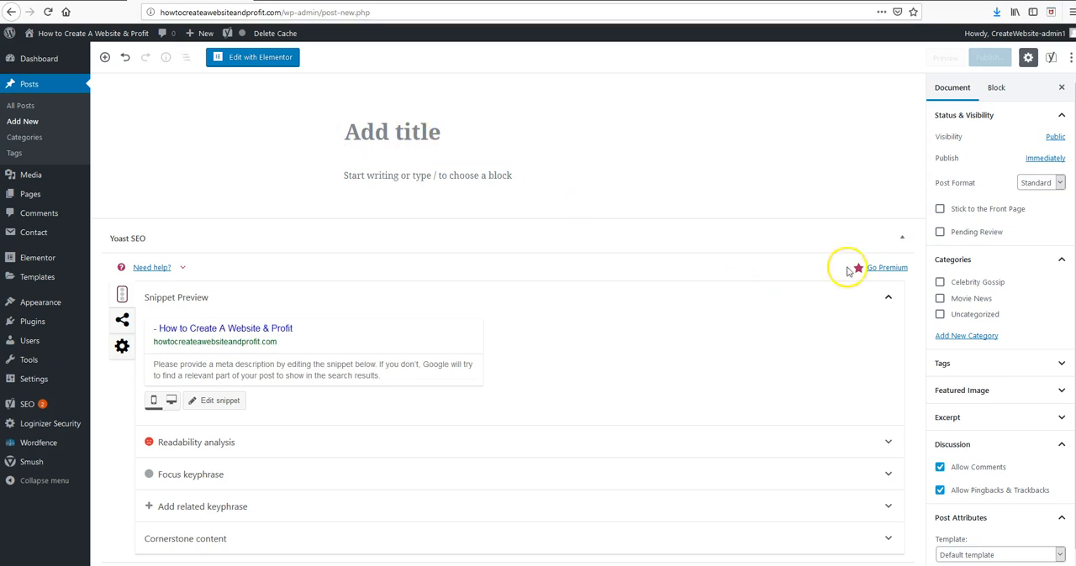
Assign the new post to the Celebrity Gossip category and disallow comments on it.
{"action": "left_click", "coordinate": [941, 284]}
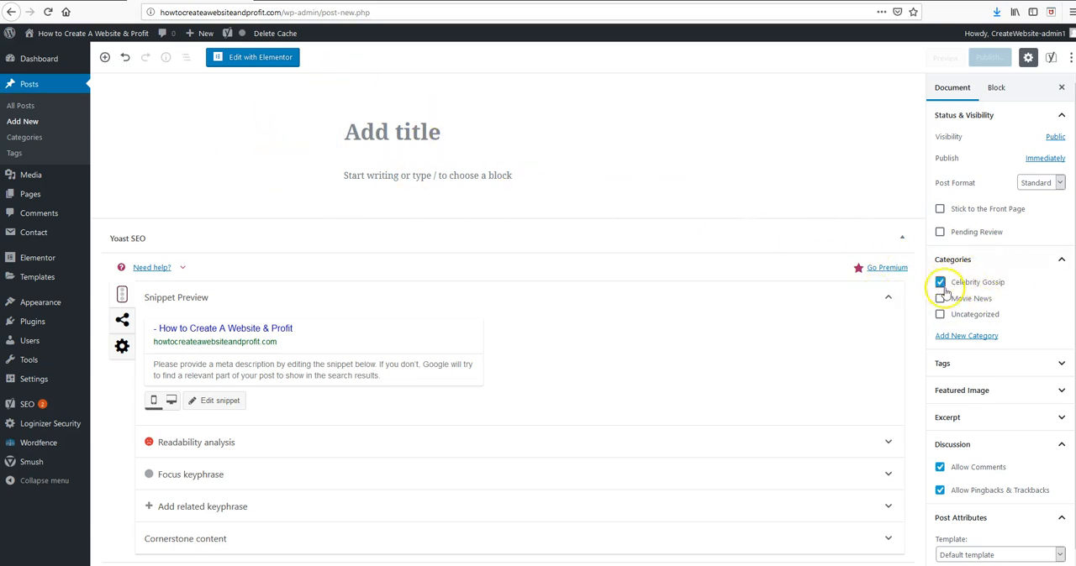
{"action": "scroll", "coordinate": [966, 399], "scroll_direction": "down", "scroll_amount": 1}
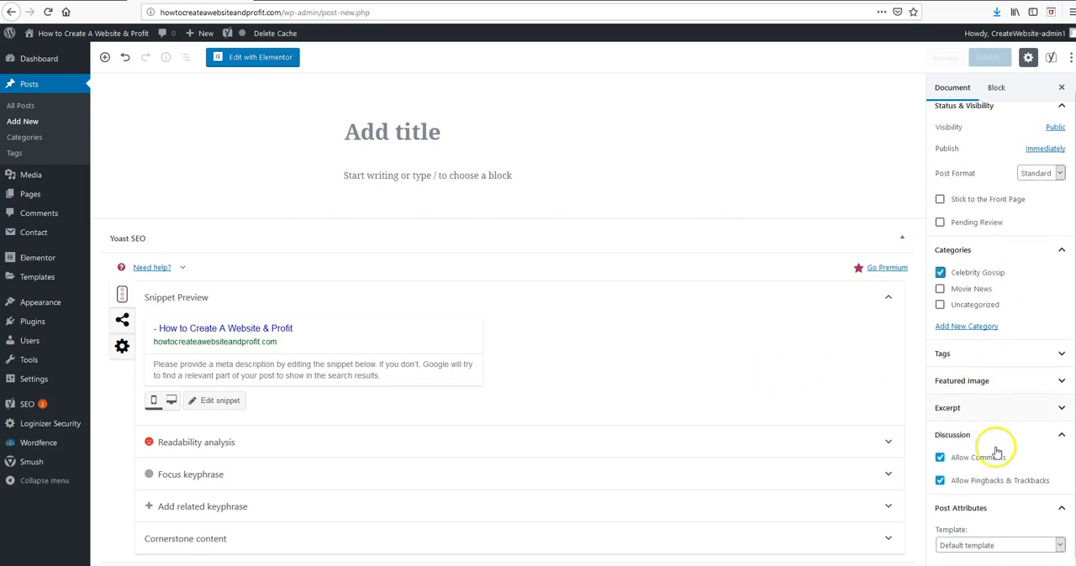
{"action": "left_click", "coordinate": [941, 459]}
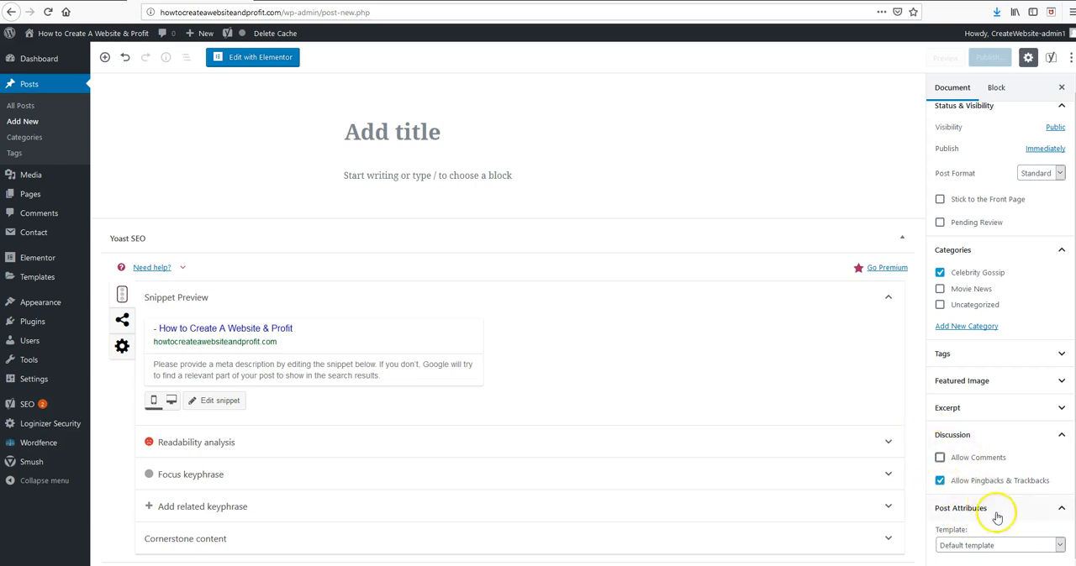
{"action": "scroll", "coordinate": [975, 246], "scroll_direction": "up", "scroll_amount": 1}
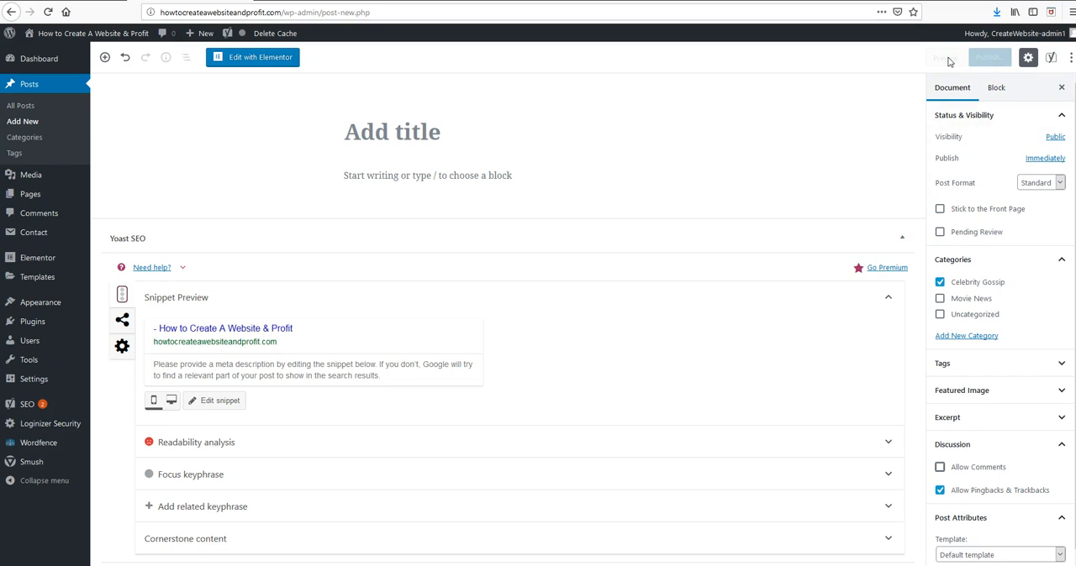
{"action": "left_click", "coordinate": [990, 59]}
{"action": "scroll", "coordinate": [1013, 521], "scroll_direction": "down", "scroll_amount": 1}
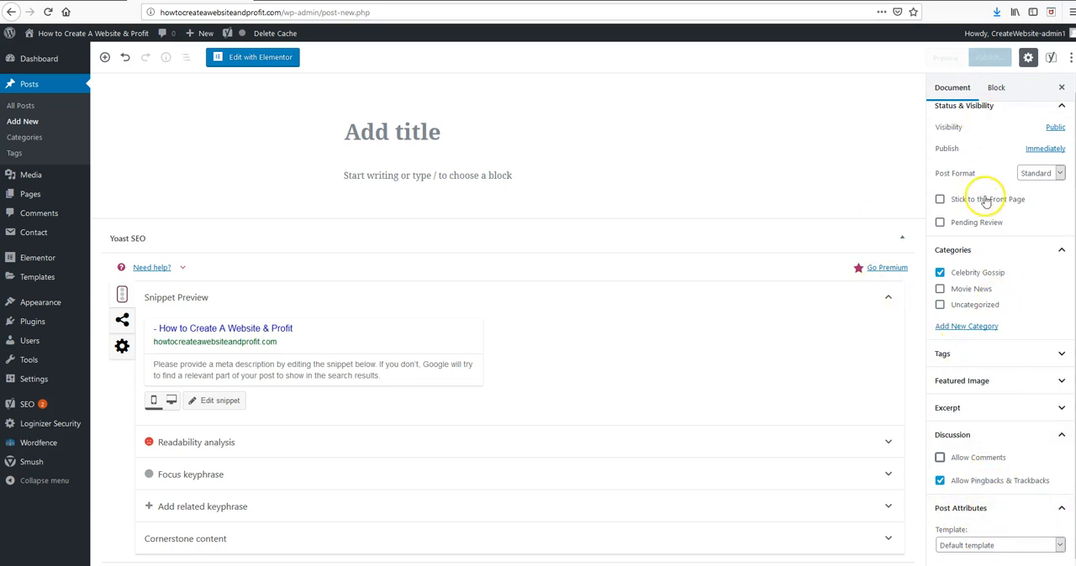
{"action": "scroll", "coordinate": [1000, 395], "scroll_direction": "up", "scroll_amount": 1}
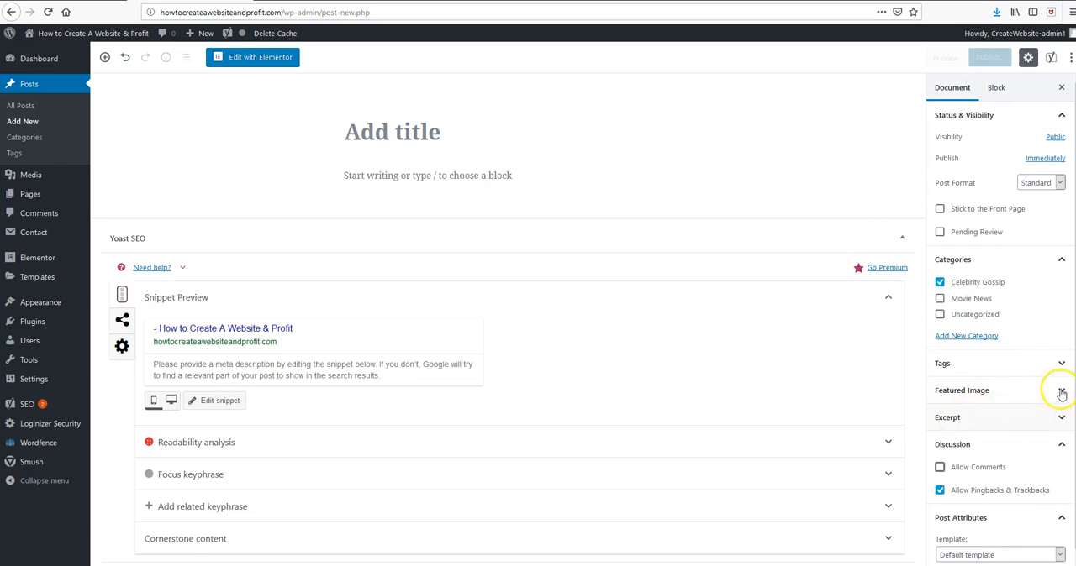
Review the template choices in the post attributes and keep the Default template.
{"action": "scroll", "coordinate": [975, 479], "scroll_direction": "down", "scroll_amount": 1}
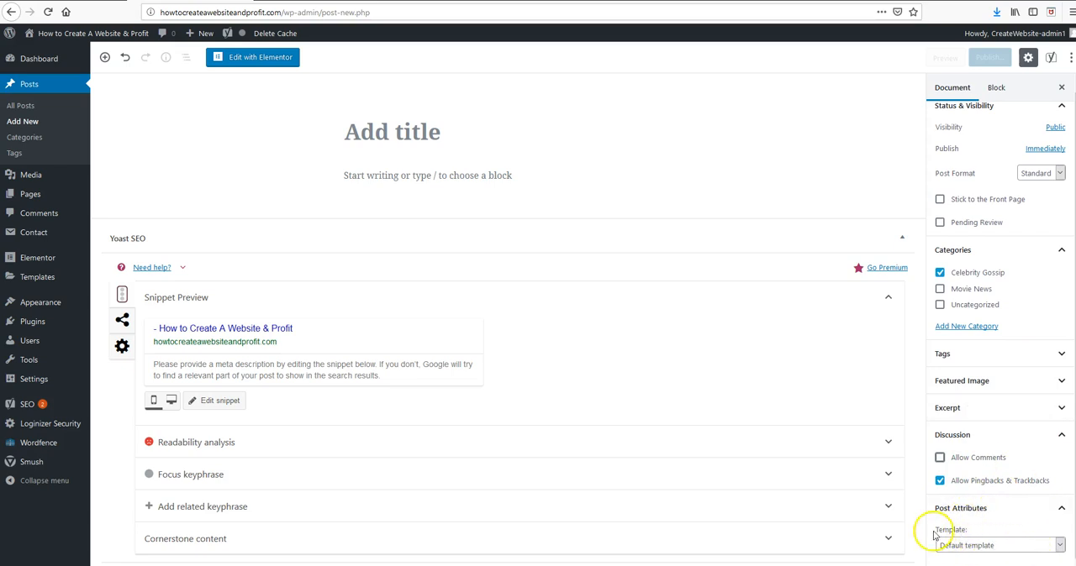
{"action": "left_click", "coordinate": [1061, 546]}
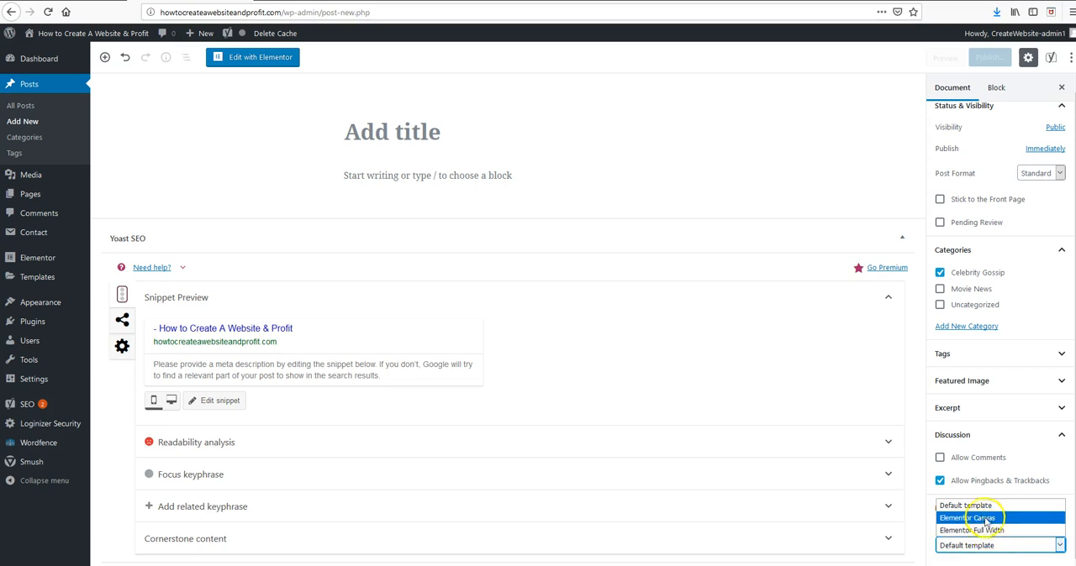
{"action": "left_click", "coordinate": [971, 505]}
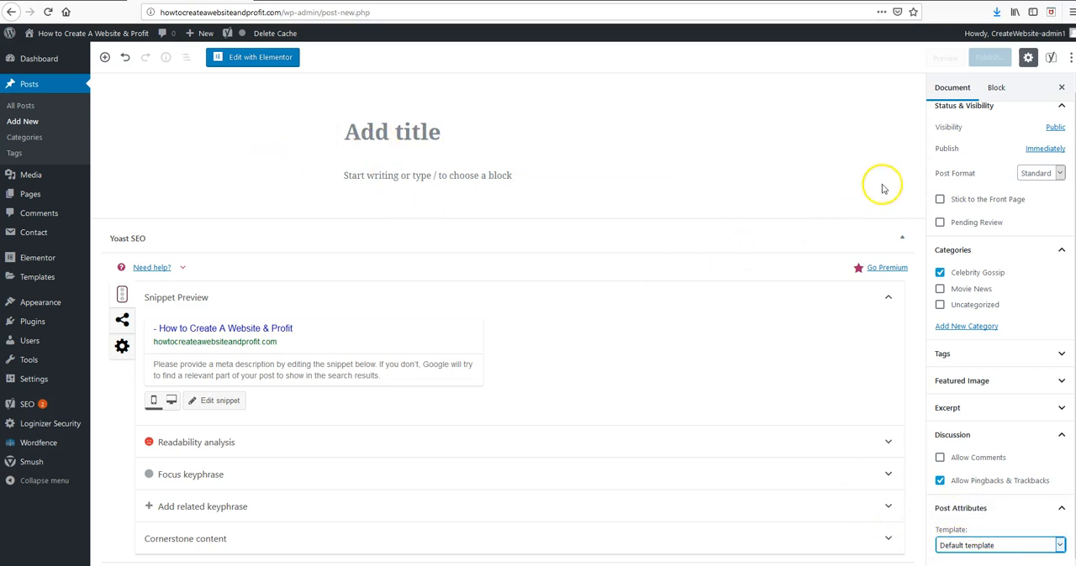
{"action": "scroll", "coordinate": [957, 370], "scroll_direction": "up", "scroll_amount": 1}
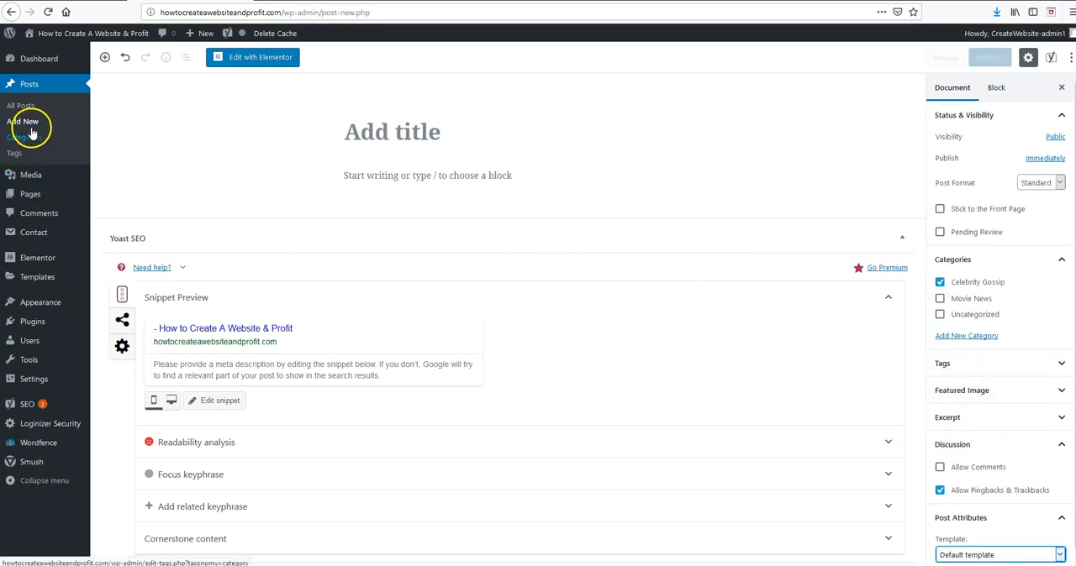
Stay on the unsaved post instead of leaving for the Tags page, and look at the post's own field for adding tags.
{"action": "left_click", "coordinate": [17, 156]}
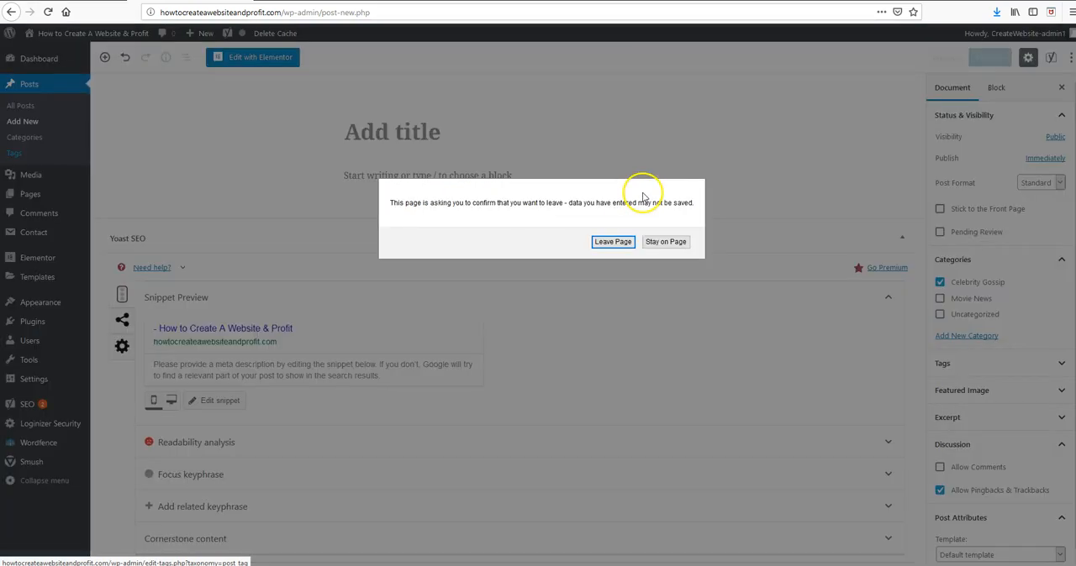
{"action": "left_click", "coordinate": [660, 242]}
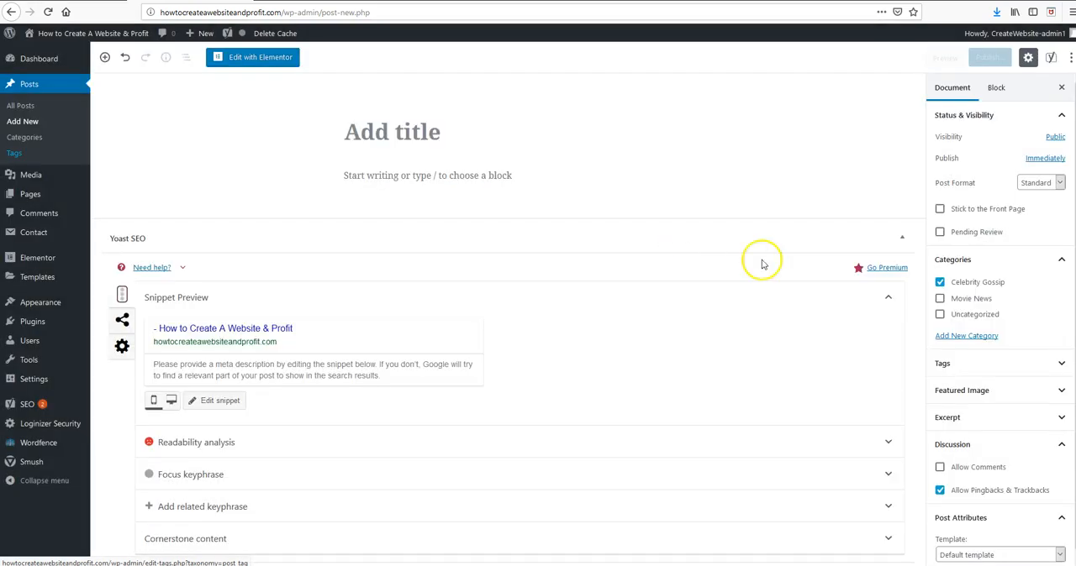
{"action": "left_click", "coordinate": [1001, 366]}
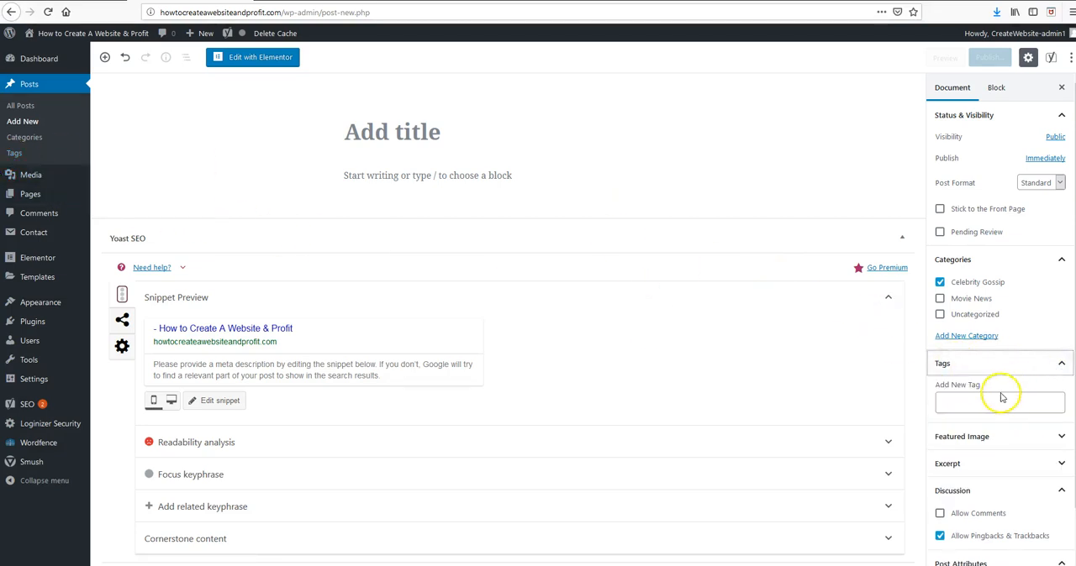
{"action": "left_click", "coordinate": [957, 403]}
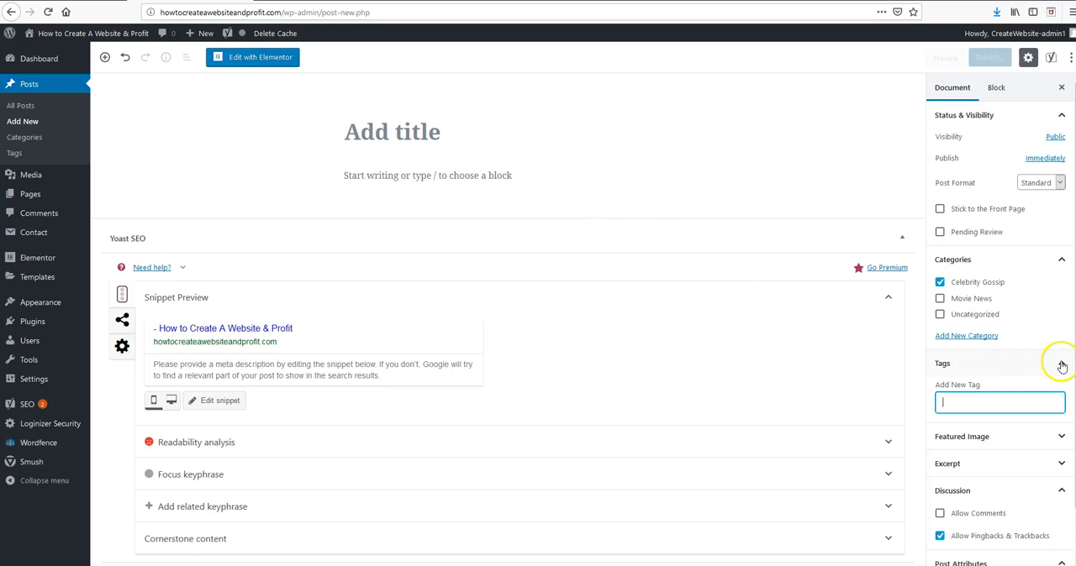
{"action": "left_click", "coordinate": [1050, 363]}
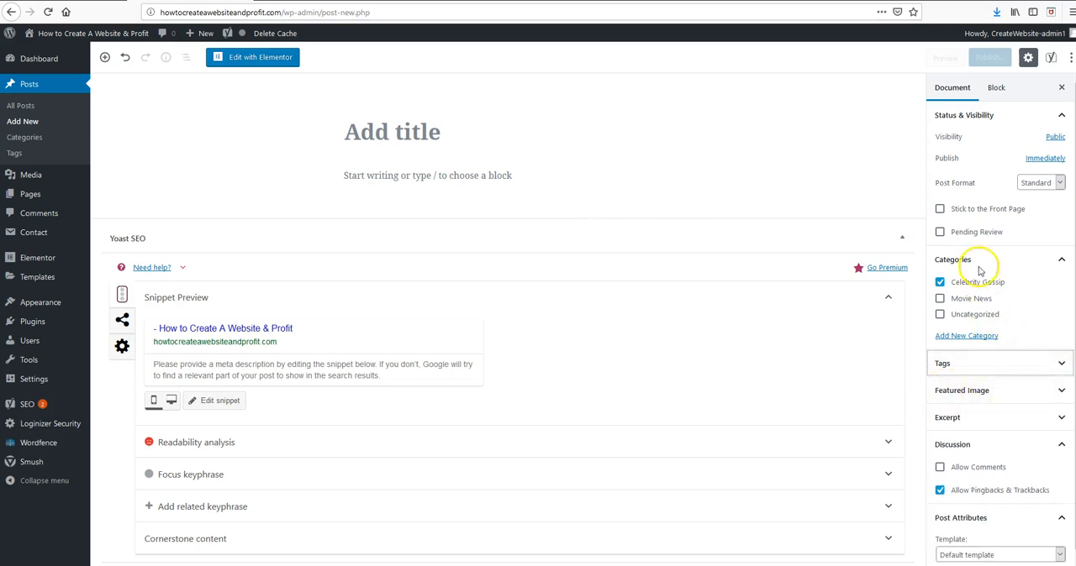